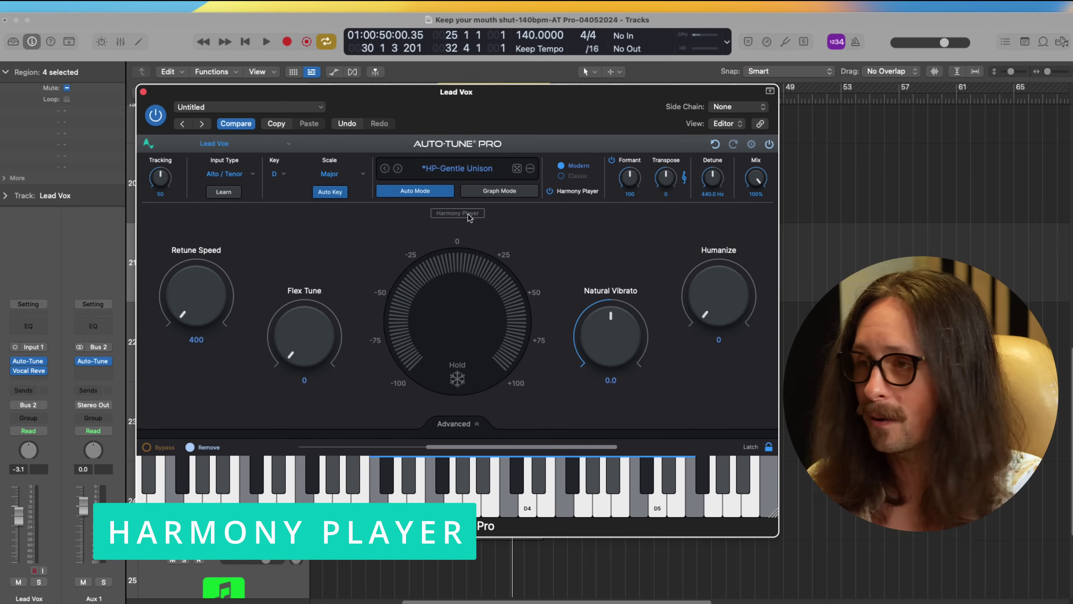
Step: Show Lead Vox's Harmony Player panel with its four HP-Gentle Unison harmony voices
click(469, 216)
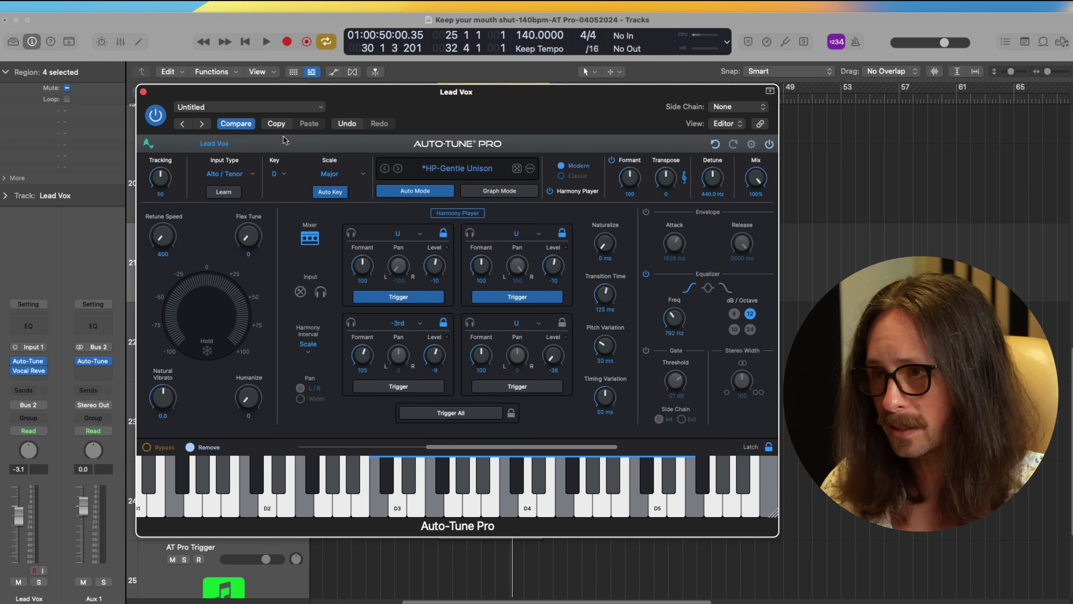
drag(202, 92, 215, 497)
click(234, 362)
key(ctrl+s)
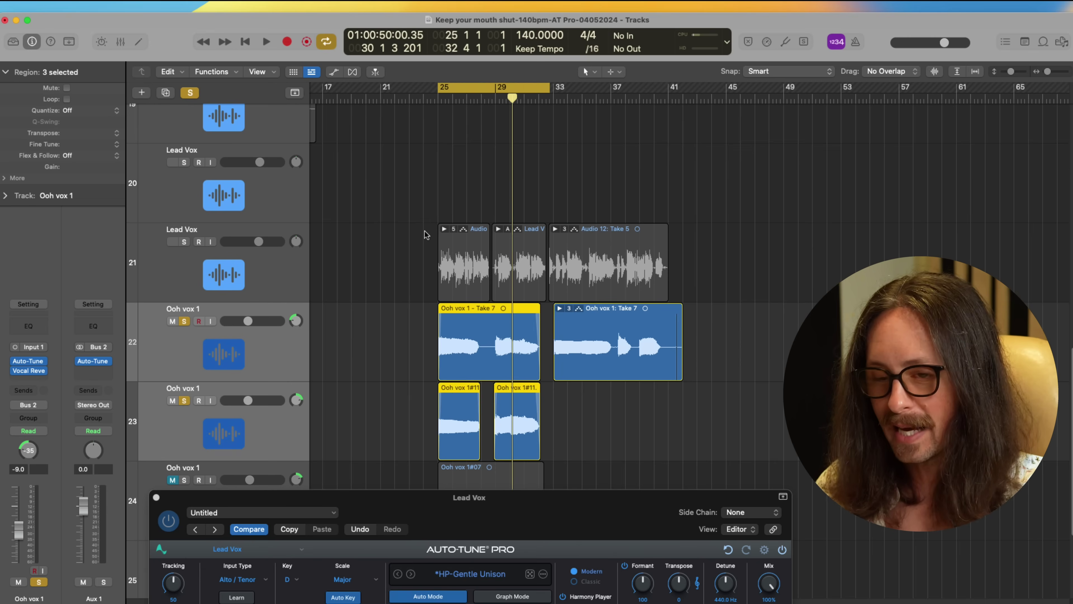
key(space)
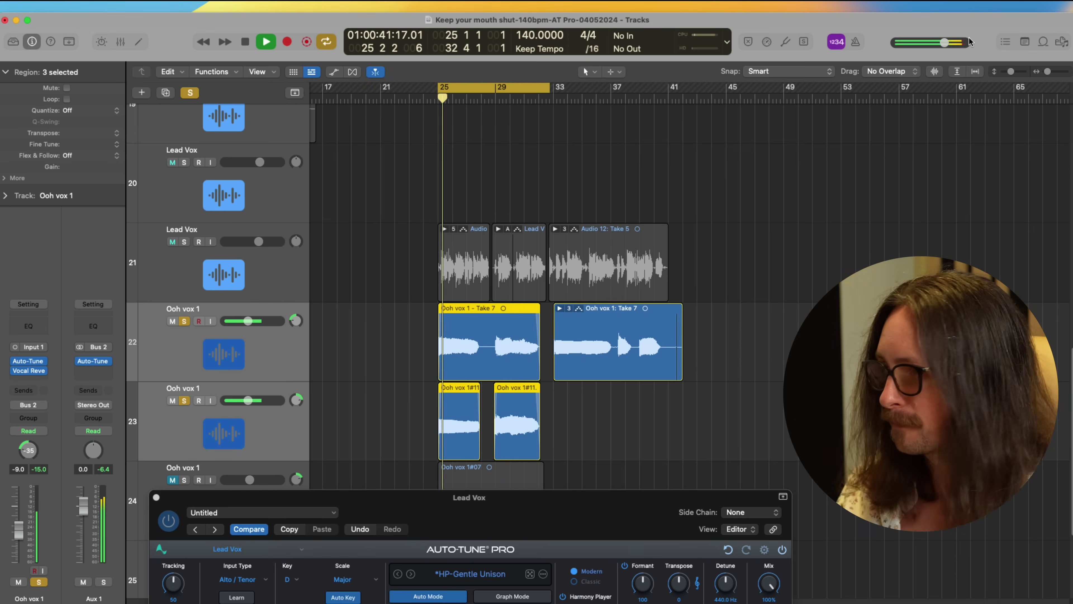
click(184, 320)
key(space)
key(space)
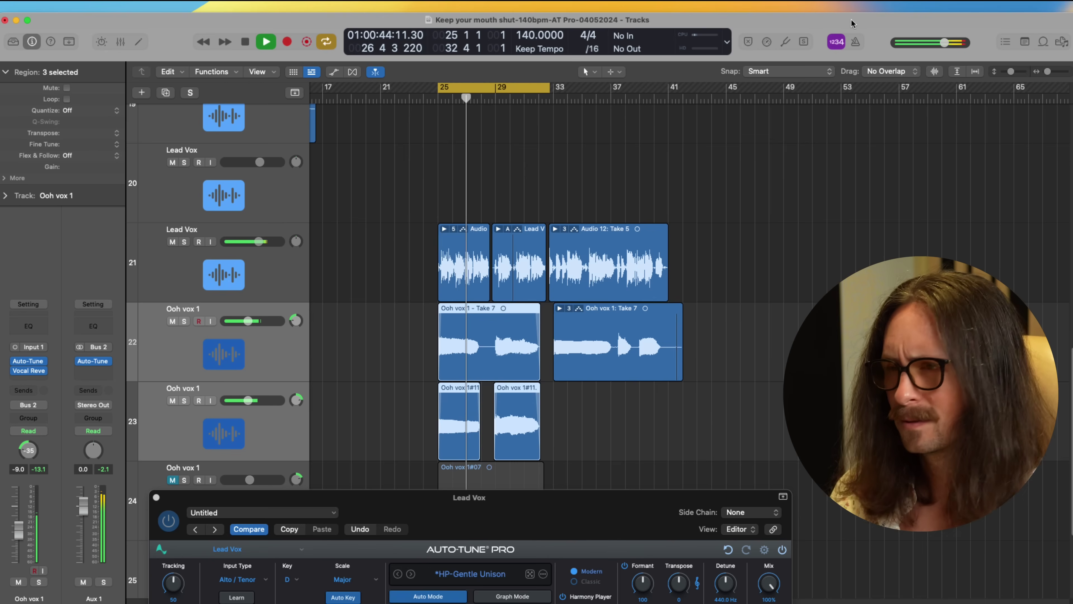
click(275, 278)
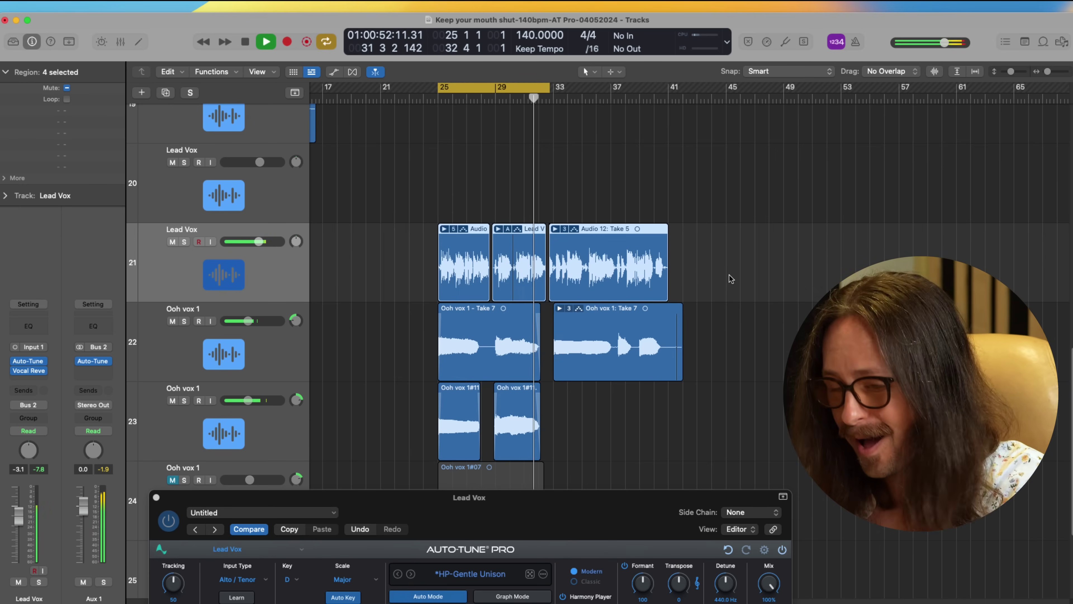
key(space)
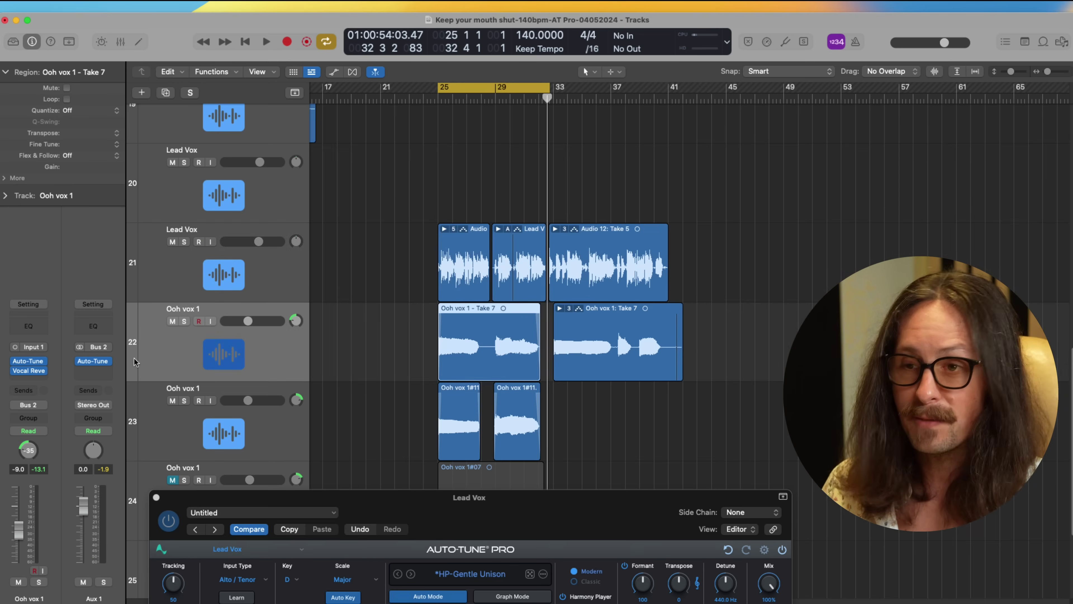
Step: Open Ooh vox 1's Auto-Tune Pro window, move it up-left, and unlock the first harmony voice
click(28, 361)
drag(659, 174, 439, 116)
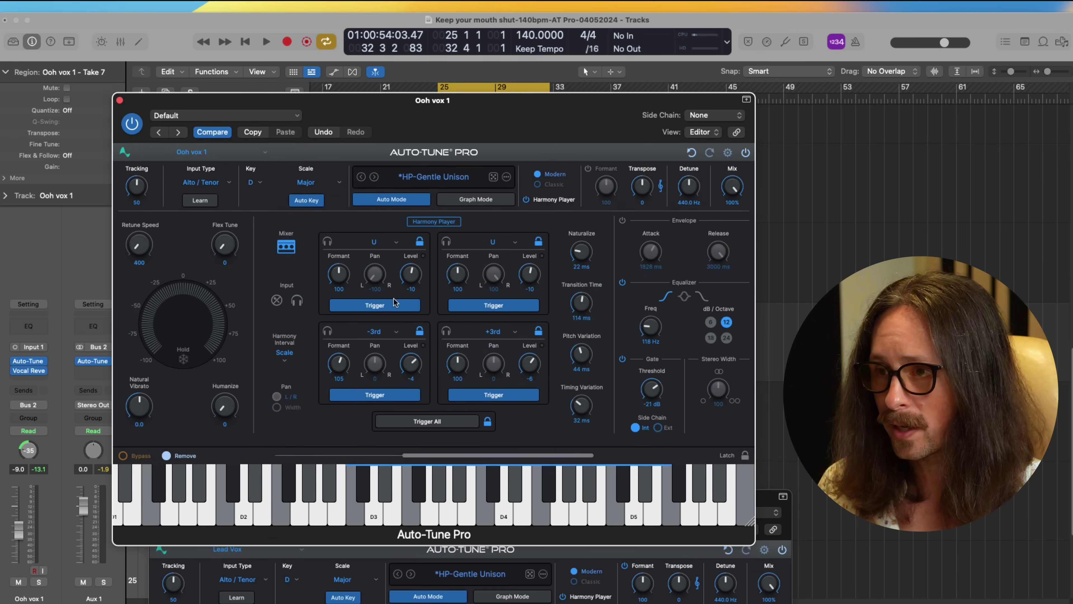
click(398, 311)
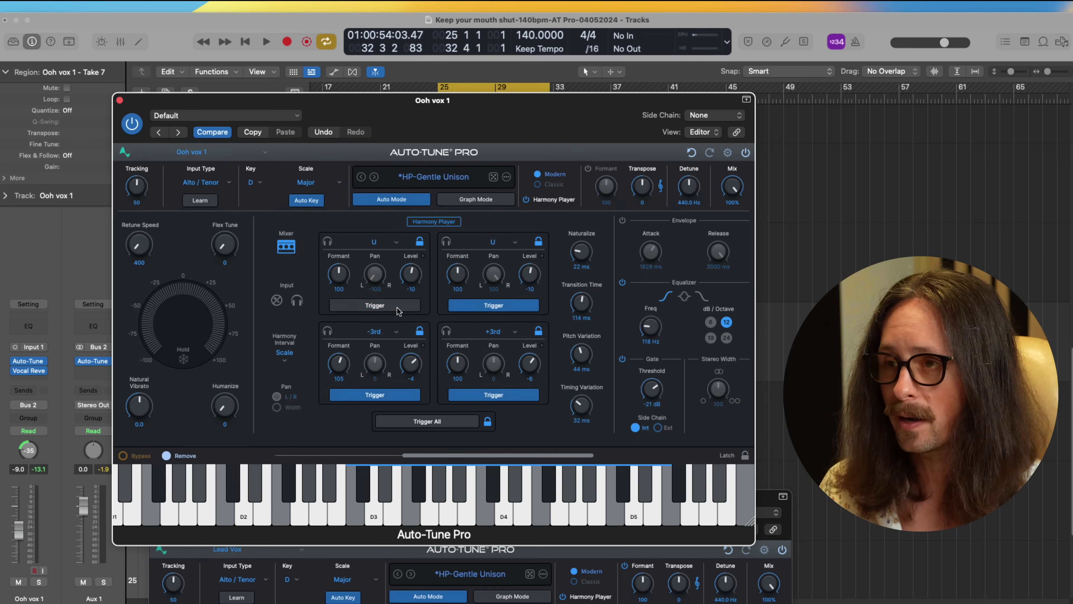
click(421, 243)
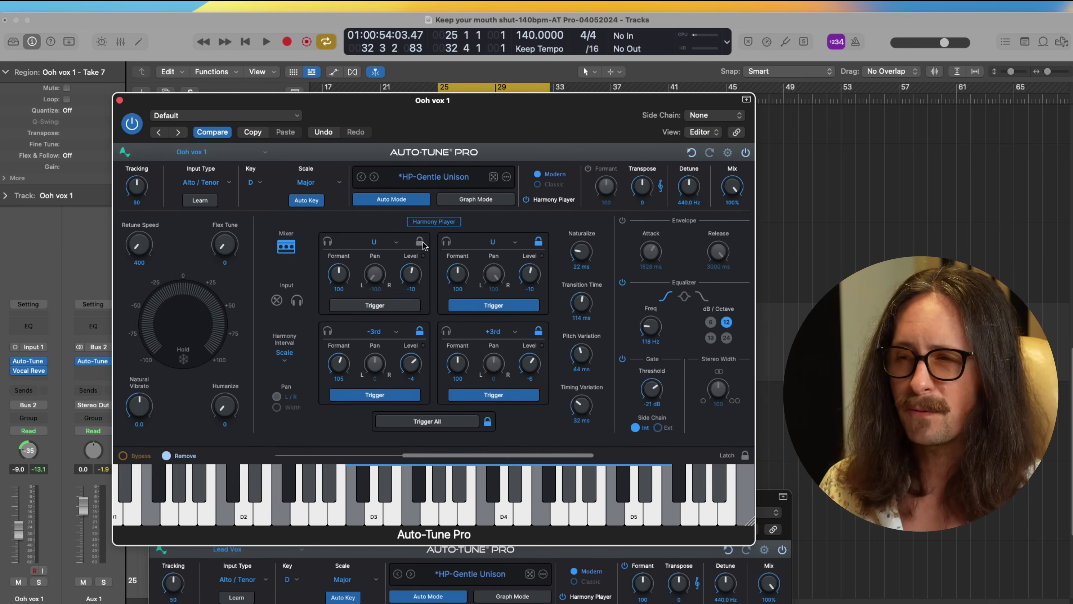
Step: Turn the first voice's trigger back on and bring up voice 3's interval choices, currently -3rd
click(393, 307)
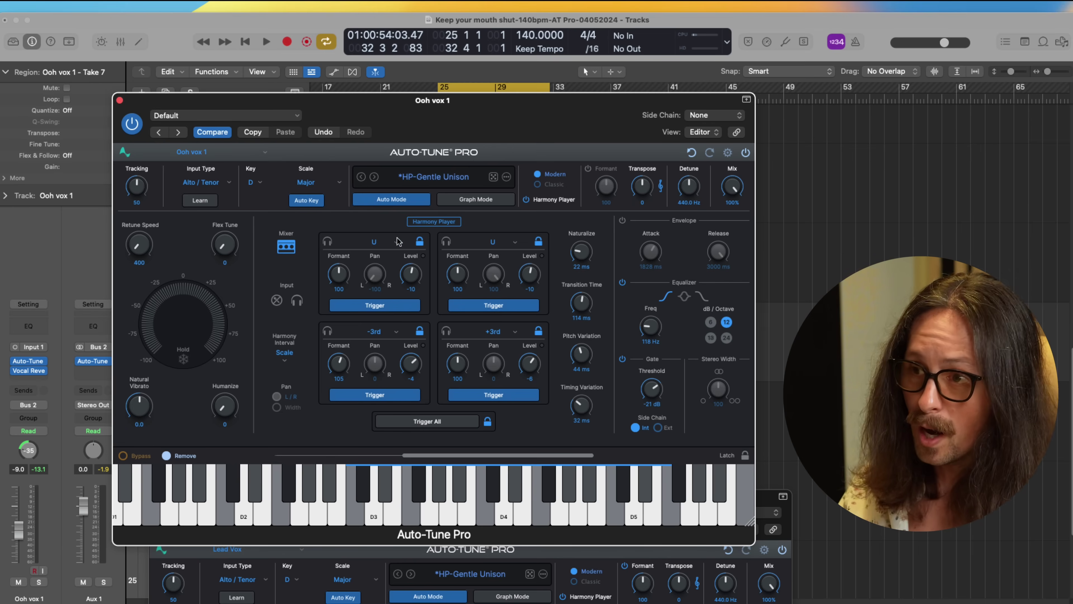
click(420, 242)
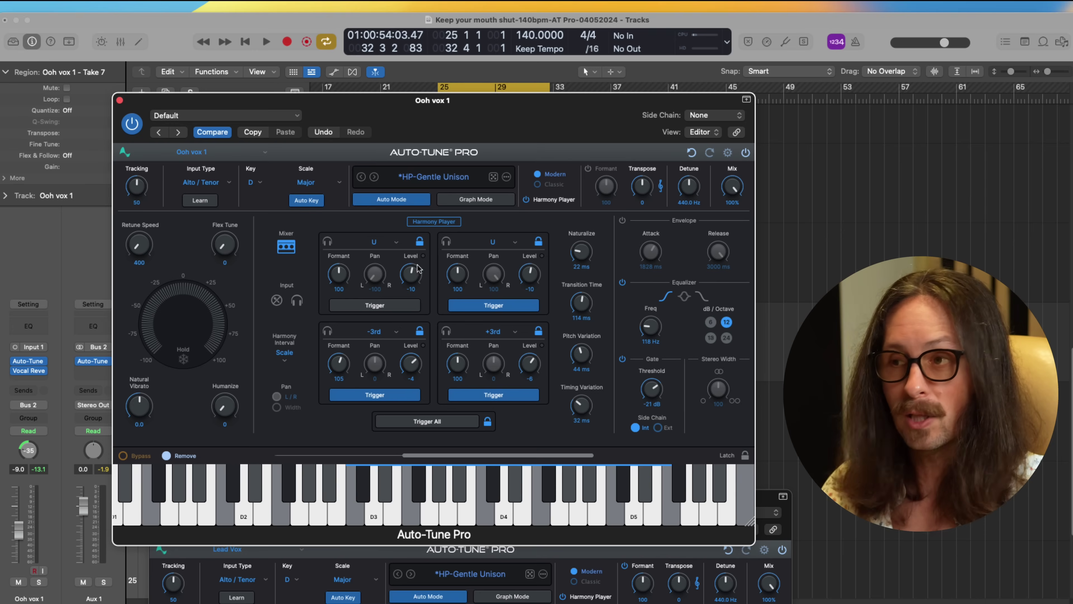
click(393, 307)
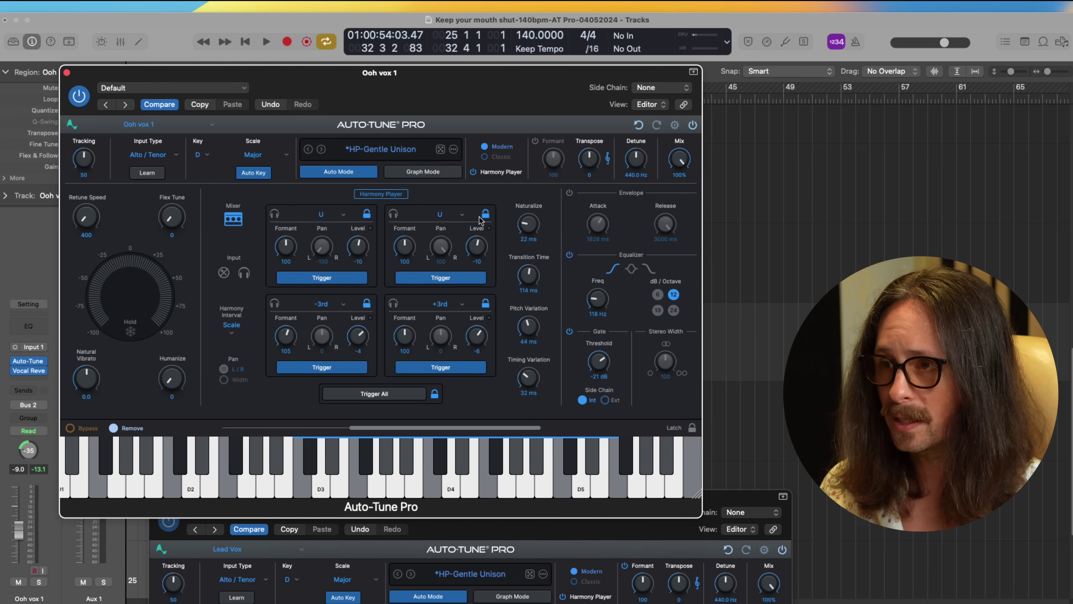
click(338, 304)
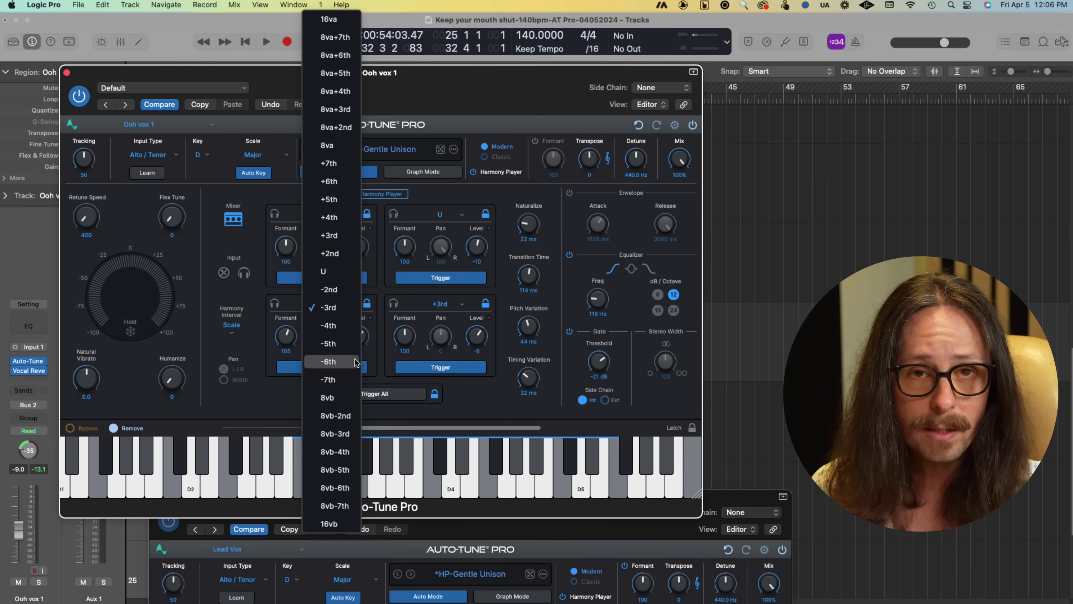
Step: Dismiss the interval list without a new choice, keeping voice 3 at -3rd
click(256, 355)
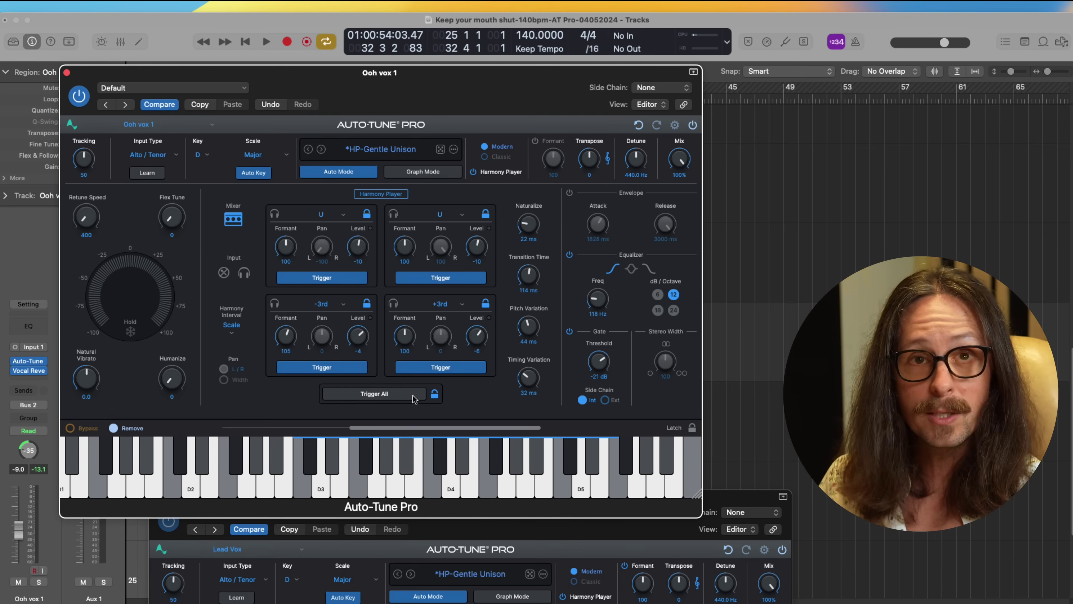
Step: View the Auto-Tune Pro settings panel, then close it again
click(676, 126)
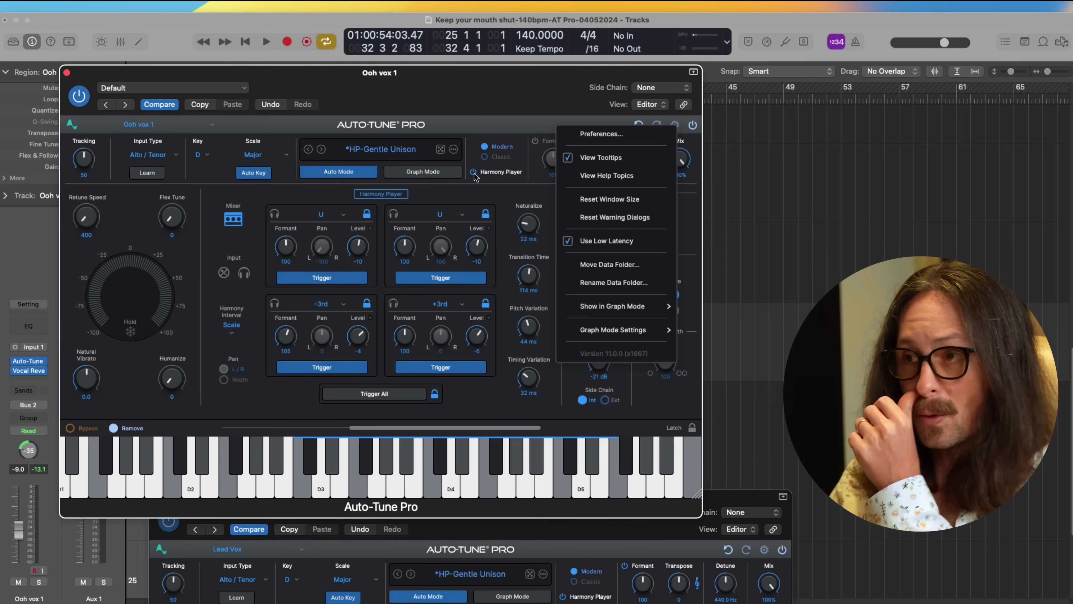
click(503, 207)
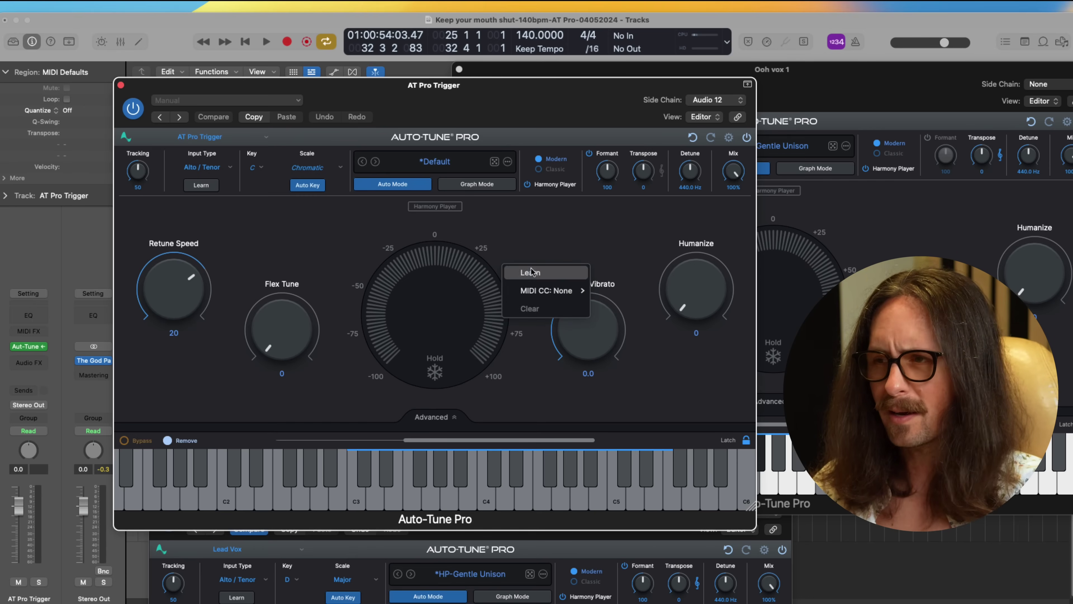
click(346, 295)
right_click(306, 331)
click(258, 228)
right_click(586, 331)
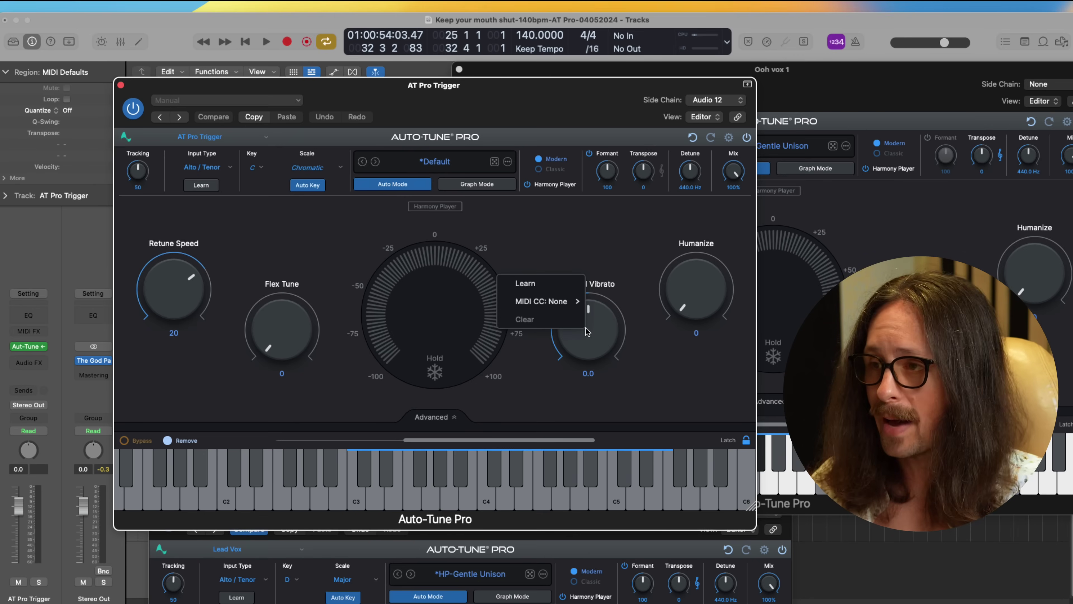
click(608, 294)
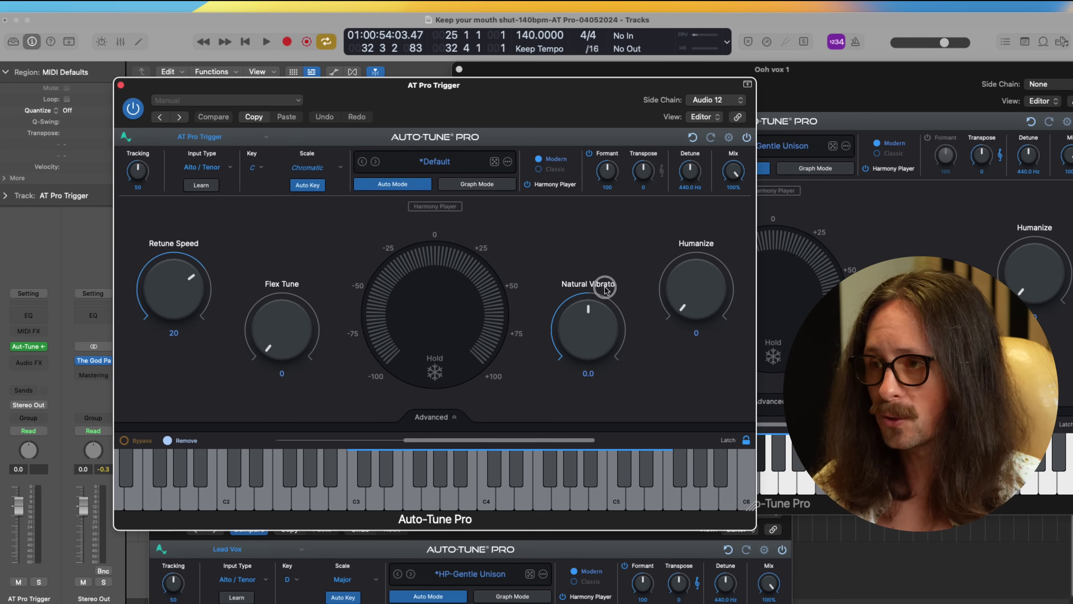
right_click(602, 323)
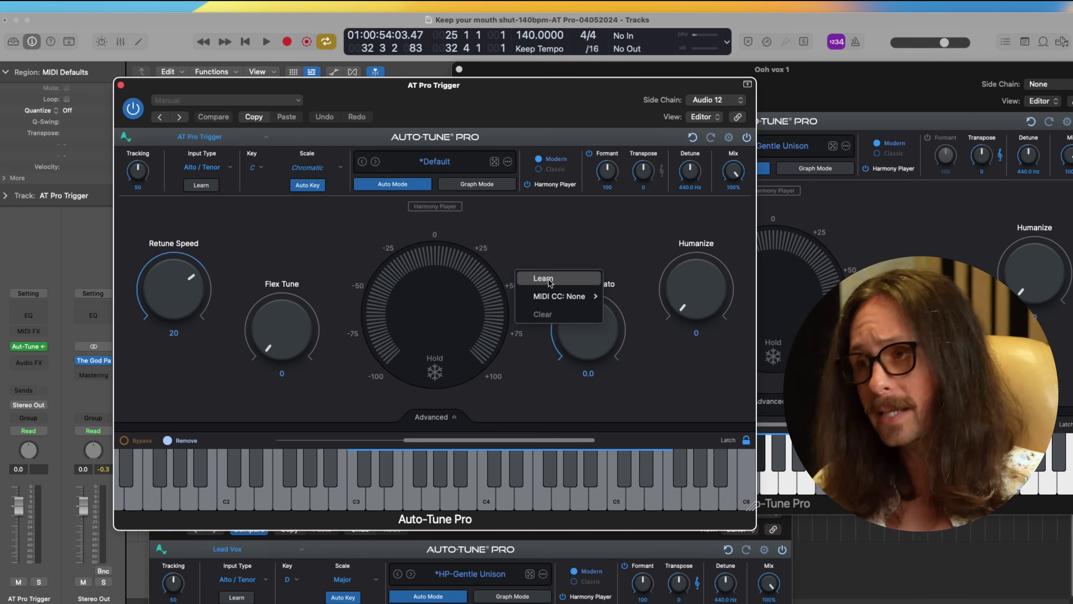
mouse_move(562, 297)
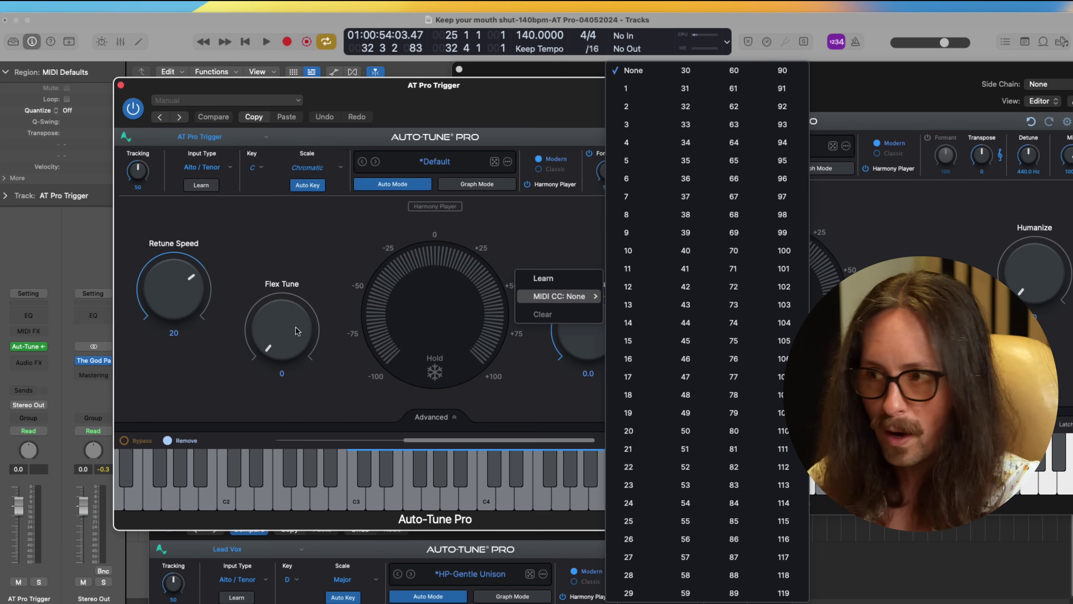
click(284, 265)
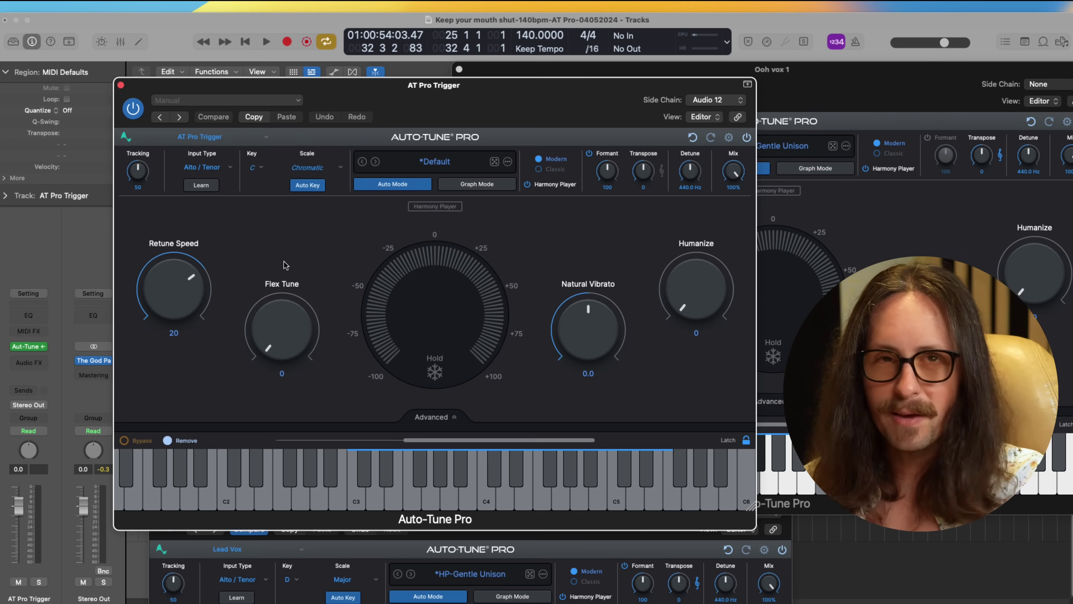
right_click(283, 329)
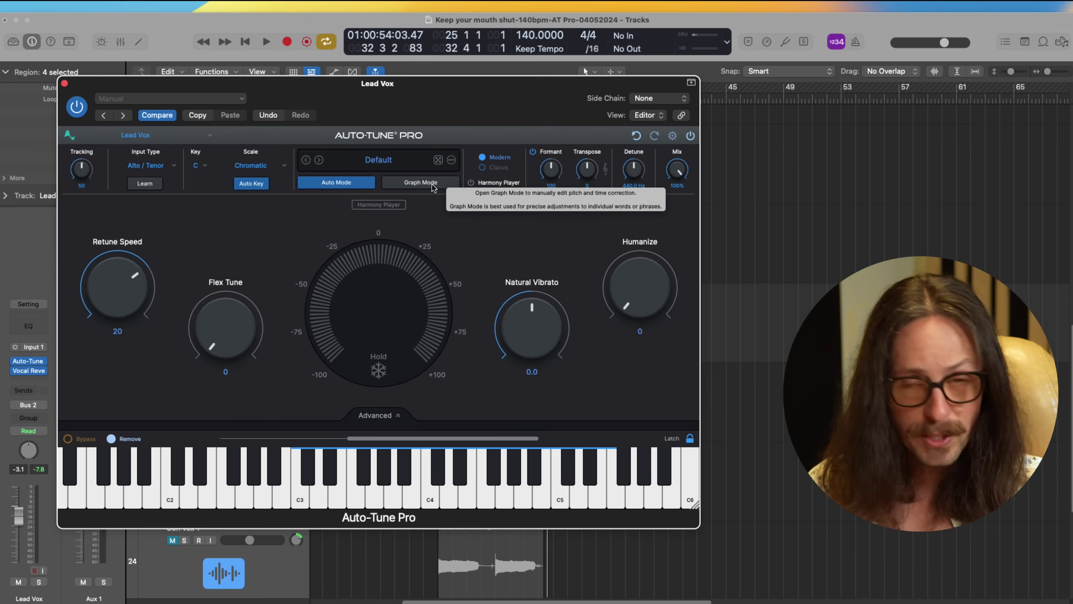
Step: Switch Lead Vox to Graph Mode, suppress the instructions, and arm pitch-only capture
click(432, 185)
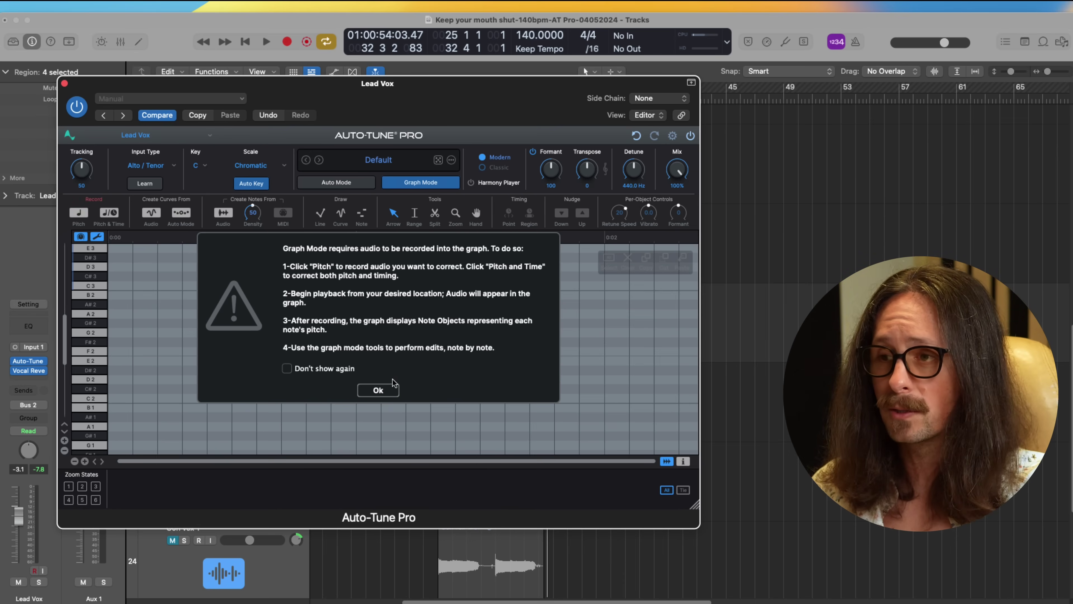
click(387, 395)
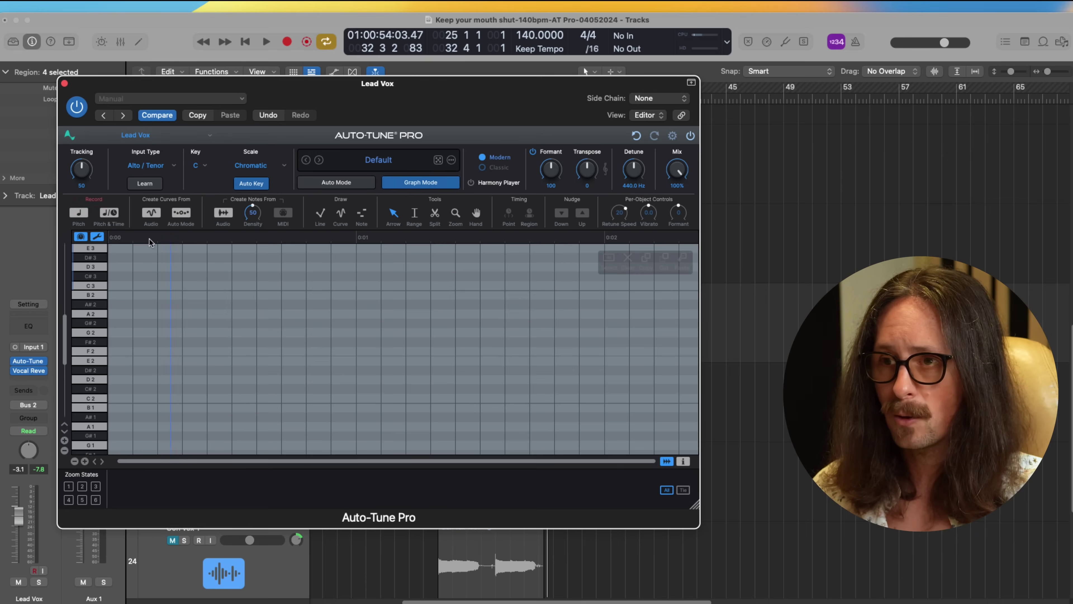
click(78, 213)
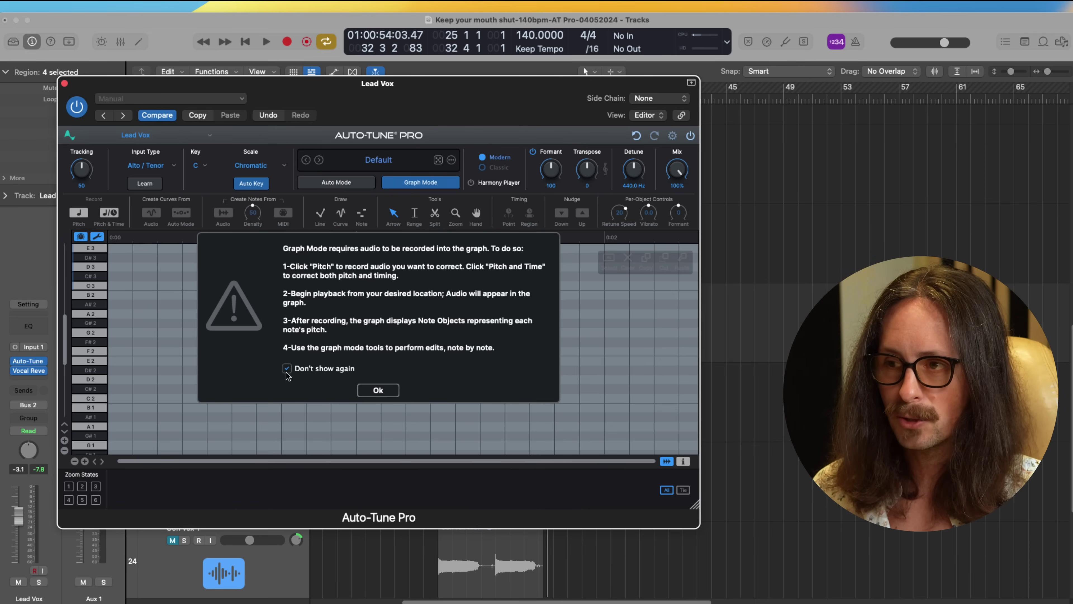
click(377, 390)
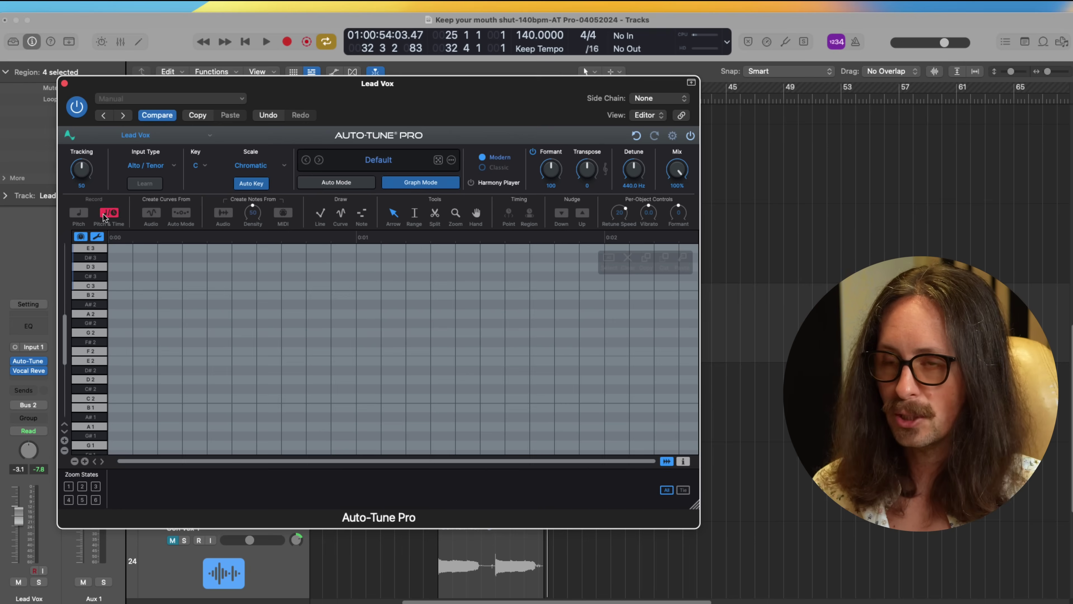
click(80, 211)
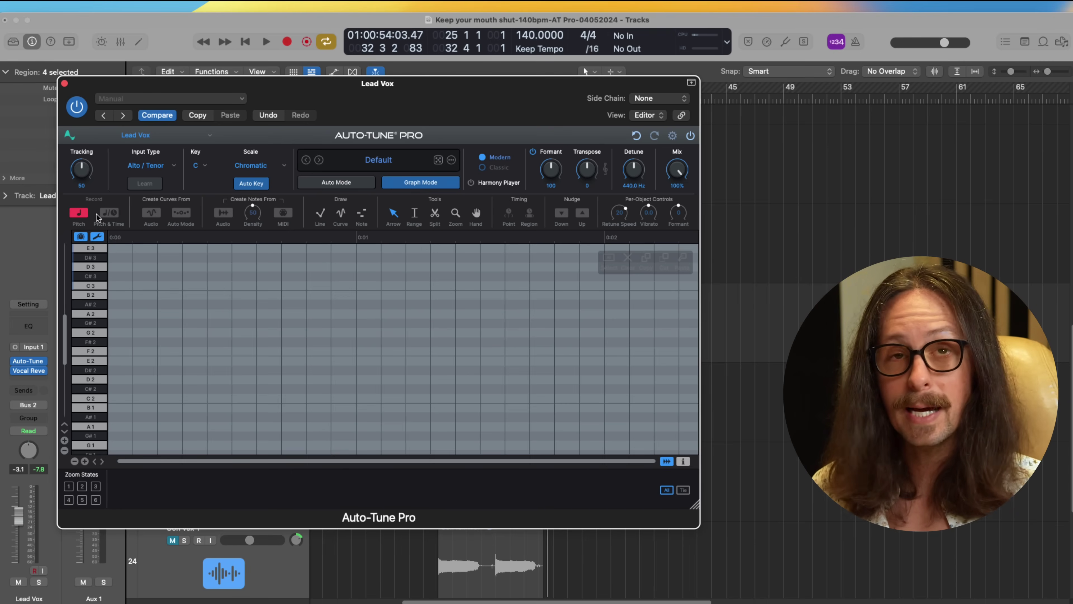
click(798, 64)
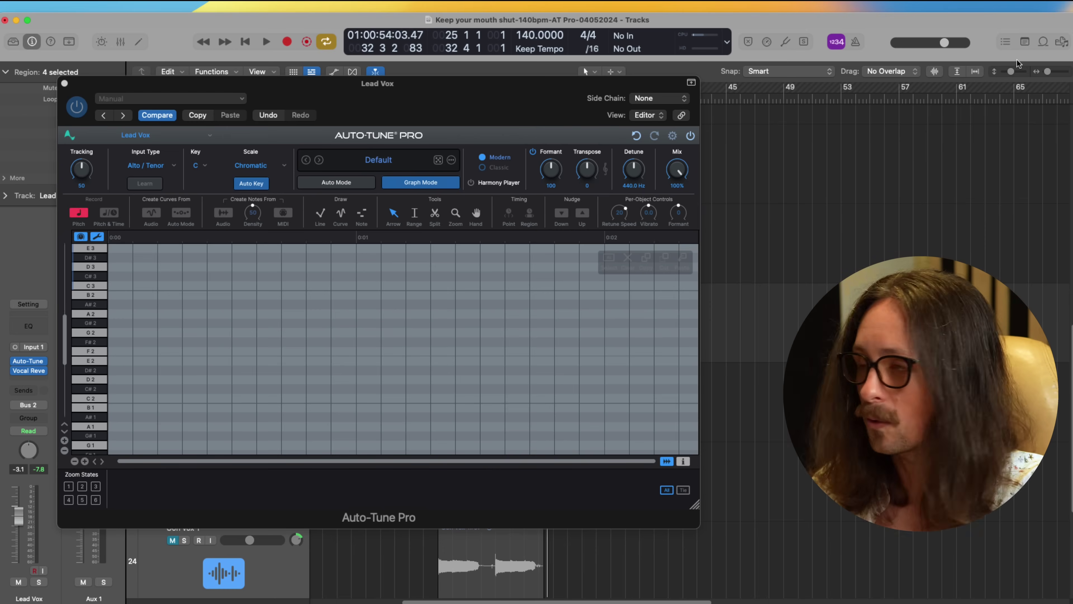
Step: Play the song to capture the lead vocal phrase from about 0:42 to 0:47, then stop
key(space)
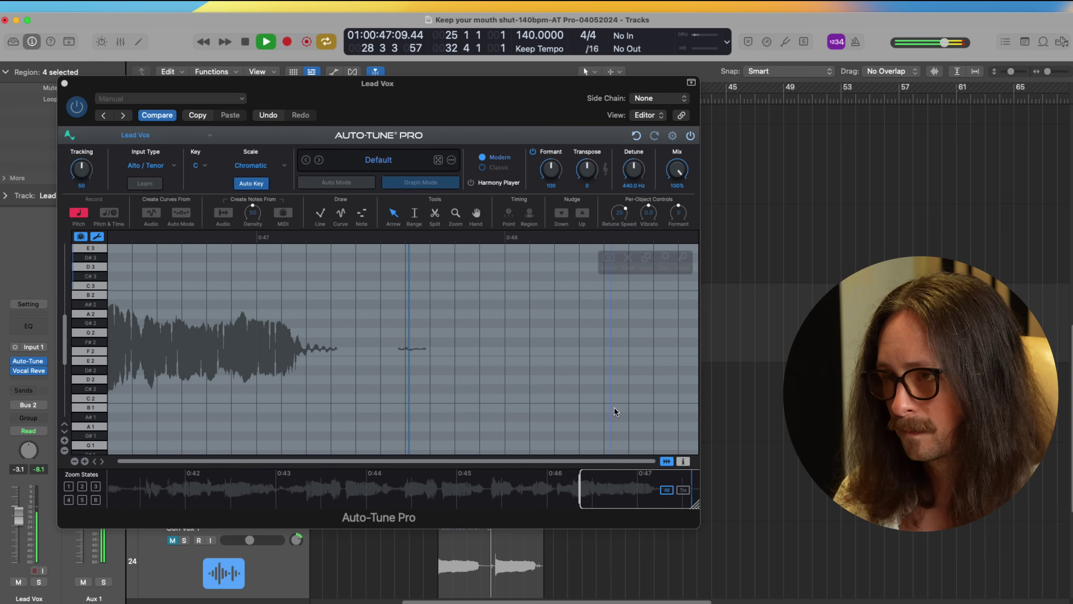
key(space)
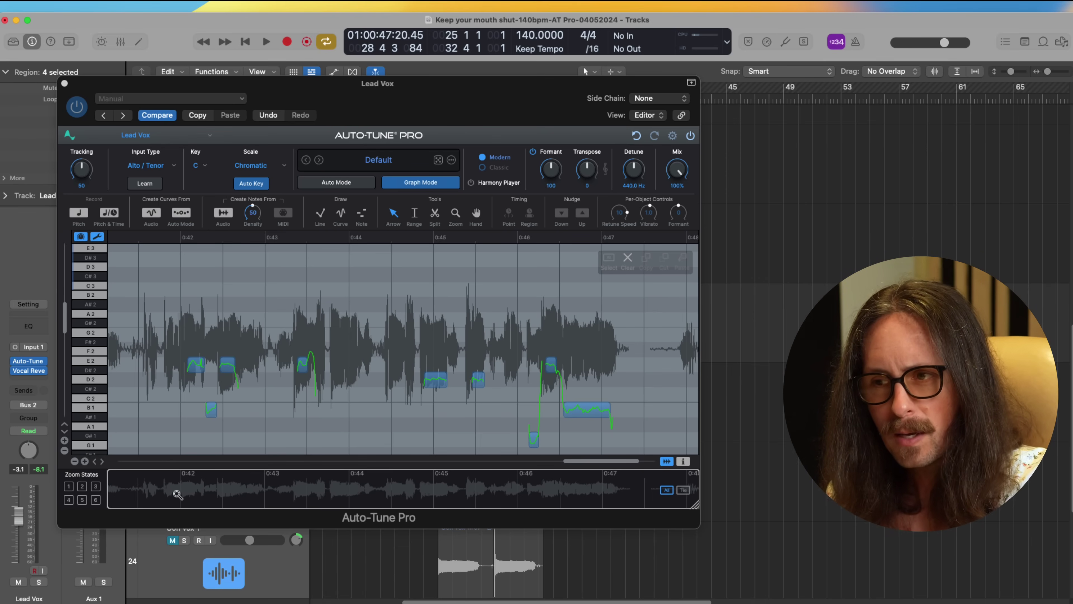
Step: Zoom the graph onto the opening D3 and B2 notes around 0:42–0:43
drag(178, 495, 280, 492)
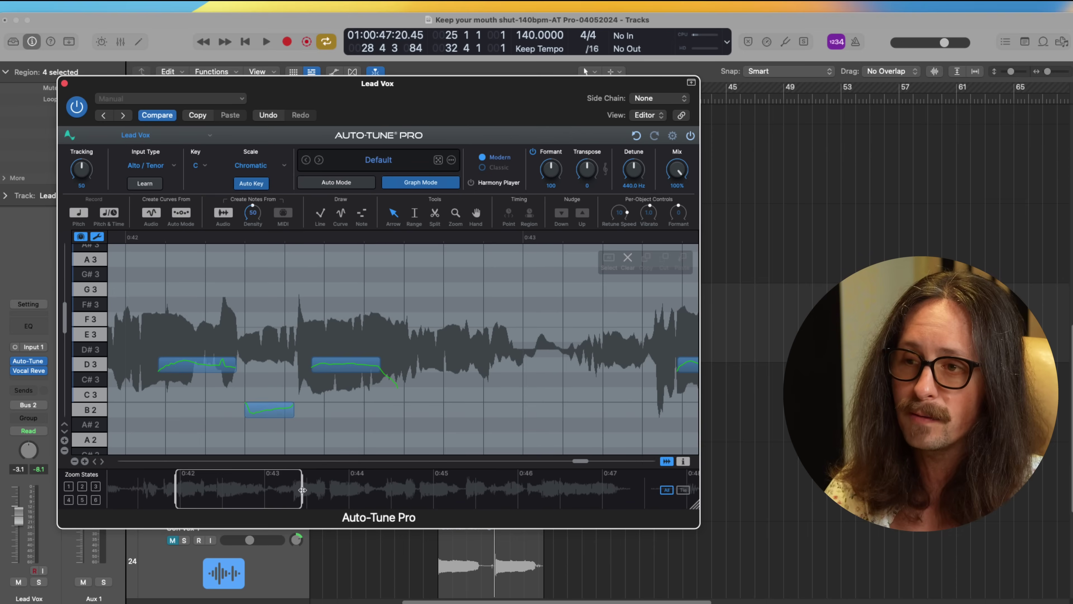
mouse_move(302, 489)
mouse_down()
mouse_move(565, 487)
mouse_move(565, 477)
mouse_move(303, 489)
mouse_up()
mouse_move(176, 490)
mouse_down()
mouse_move(118, 493)
mouse_move(193, 491)
mouse_up()
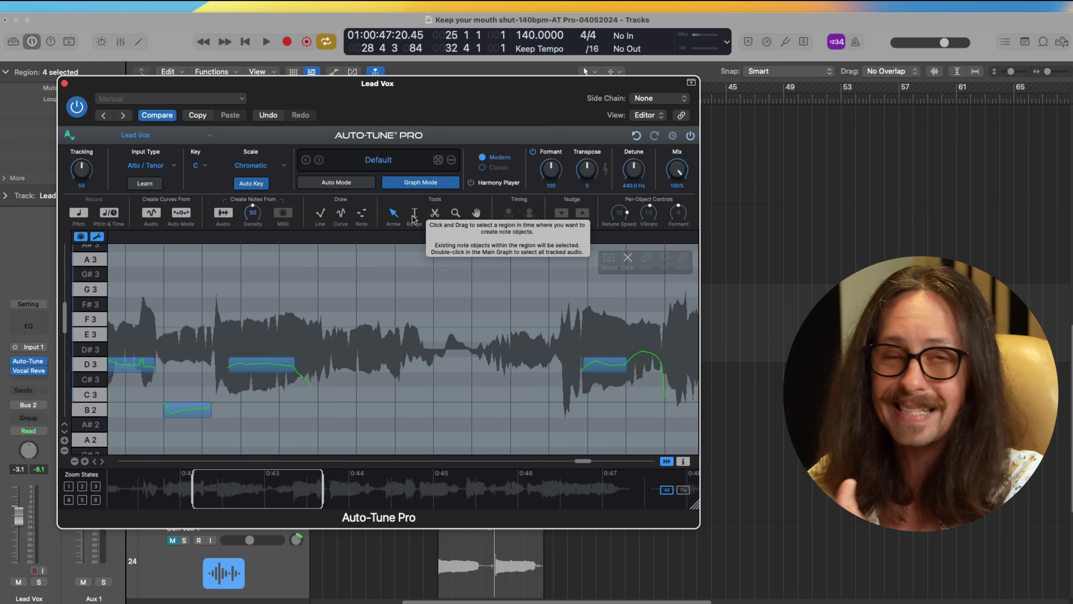
scroll(244, 230, left, 5)
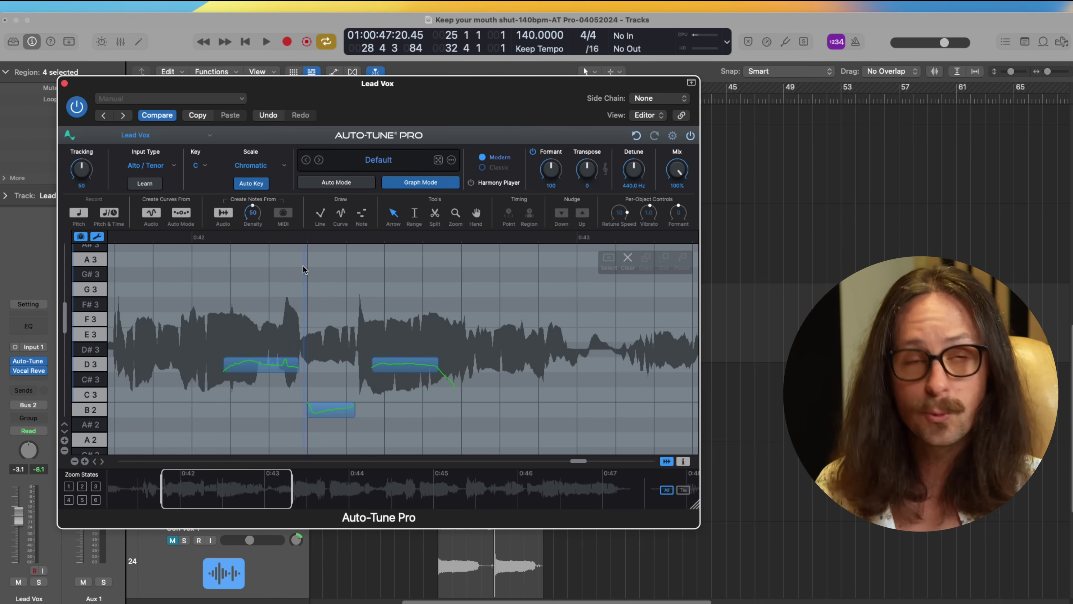
Step: Set the D3 note's retune speed to 0 and add a vibrato wiggle to it
click(259, 370)
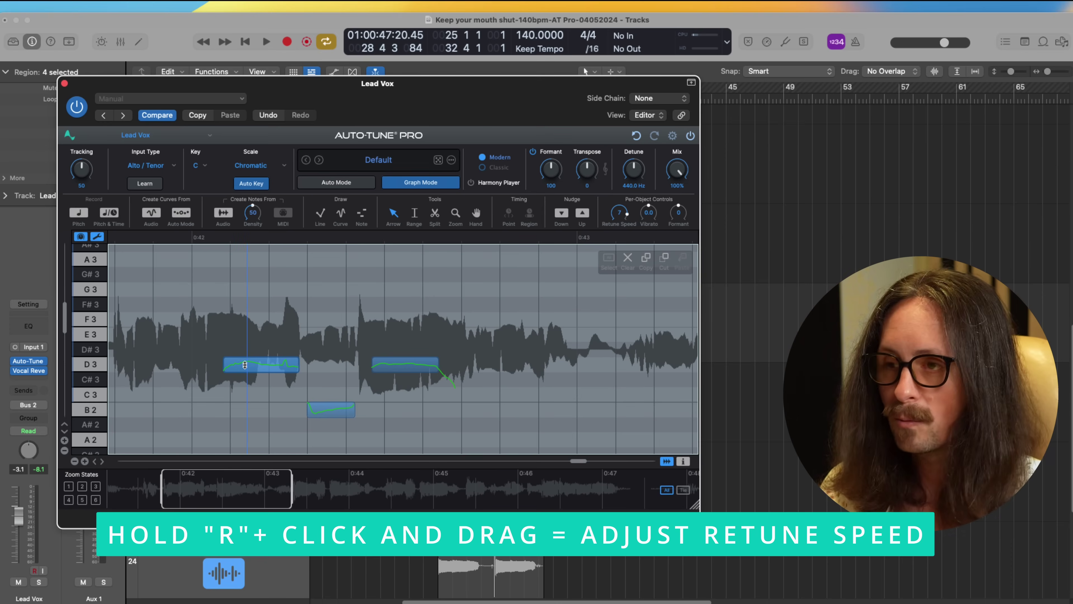
key(r)
drag(244, 362, 330, 477)
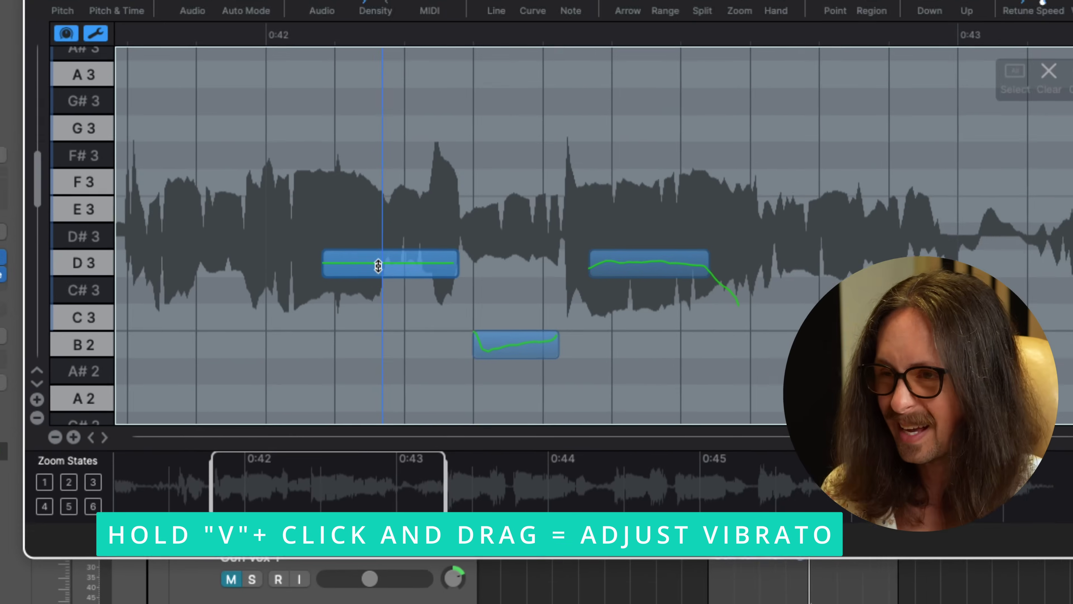
click(255, 375)
mouse_move(414, 257)
mouse_down()
mouse_move(431, 322)
mouse_move(418, 187)
mouse_move(424, 309)
mouse_move(415, 317)
mouse_up()
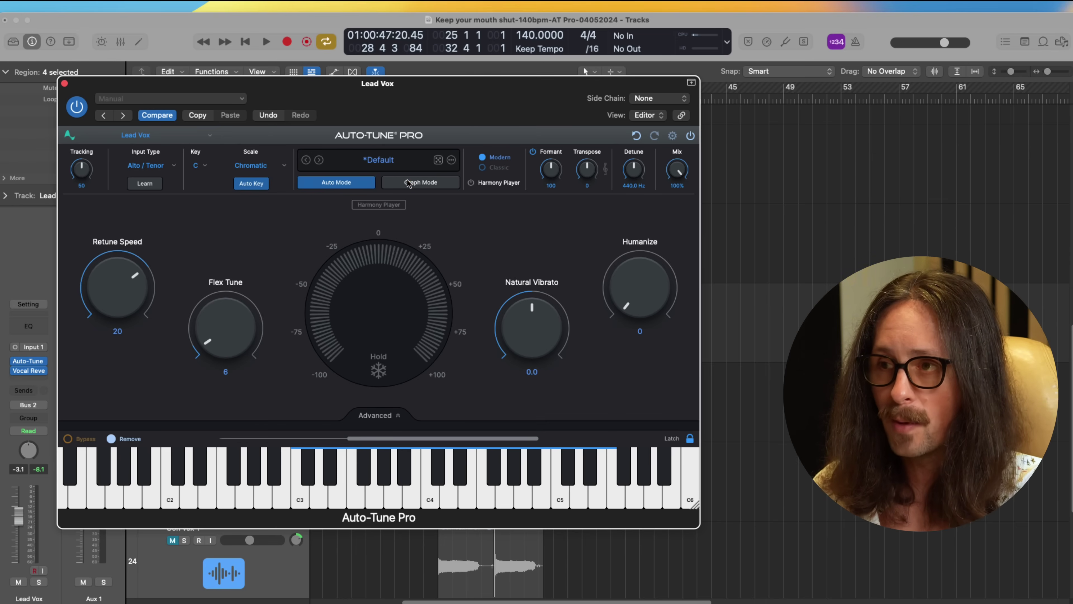
Step: In Graph Mode, clear the pitch correction objects, then undo to restore the D3 and B2 notes
click(409, 182)
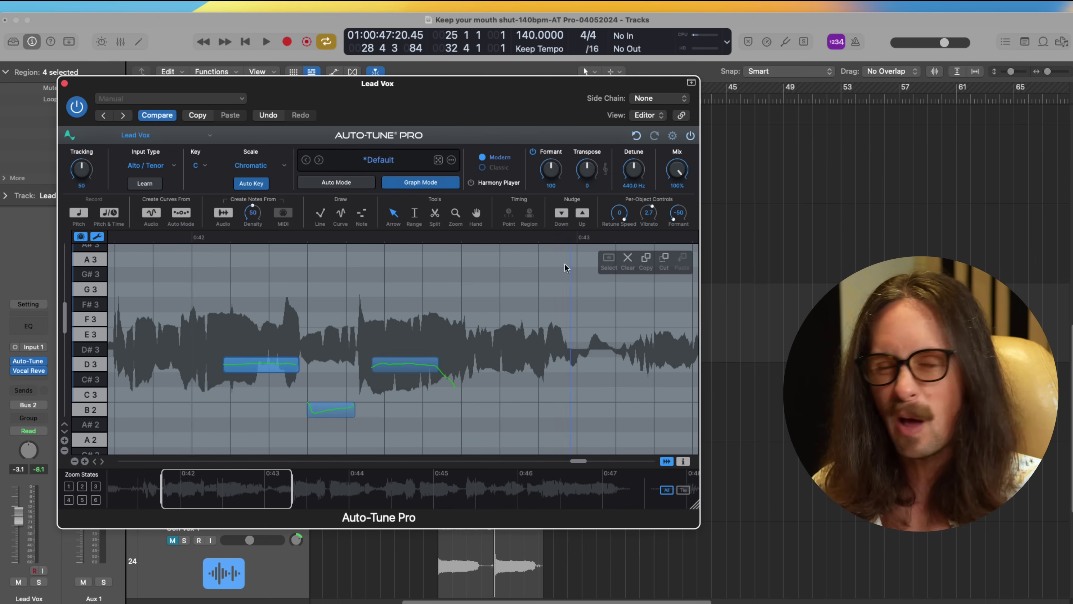
click(628, 259)
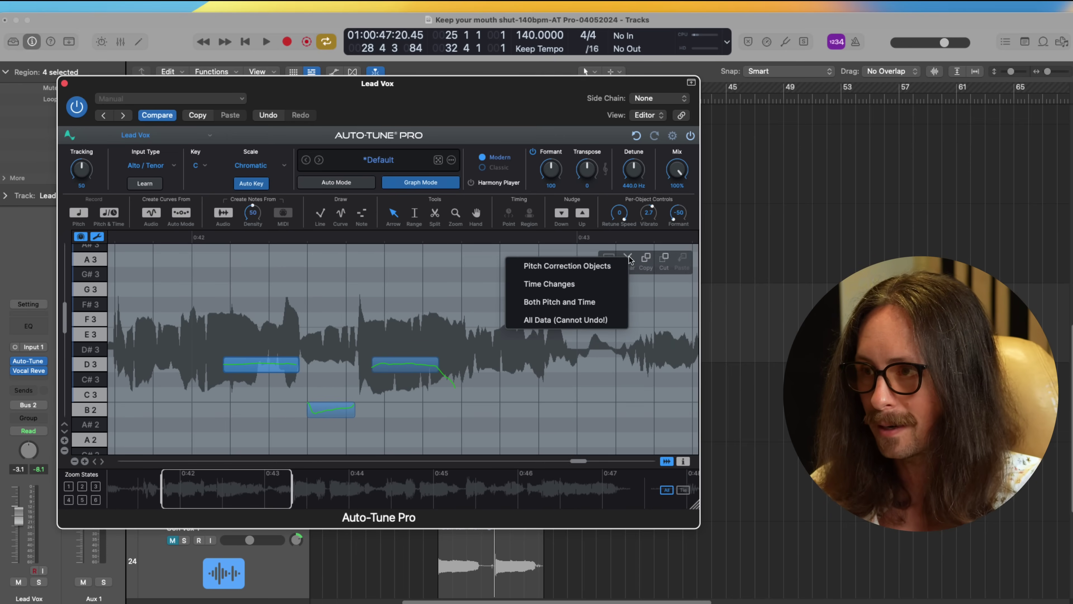
click(602, 273)
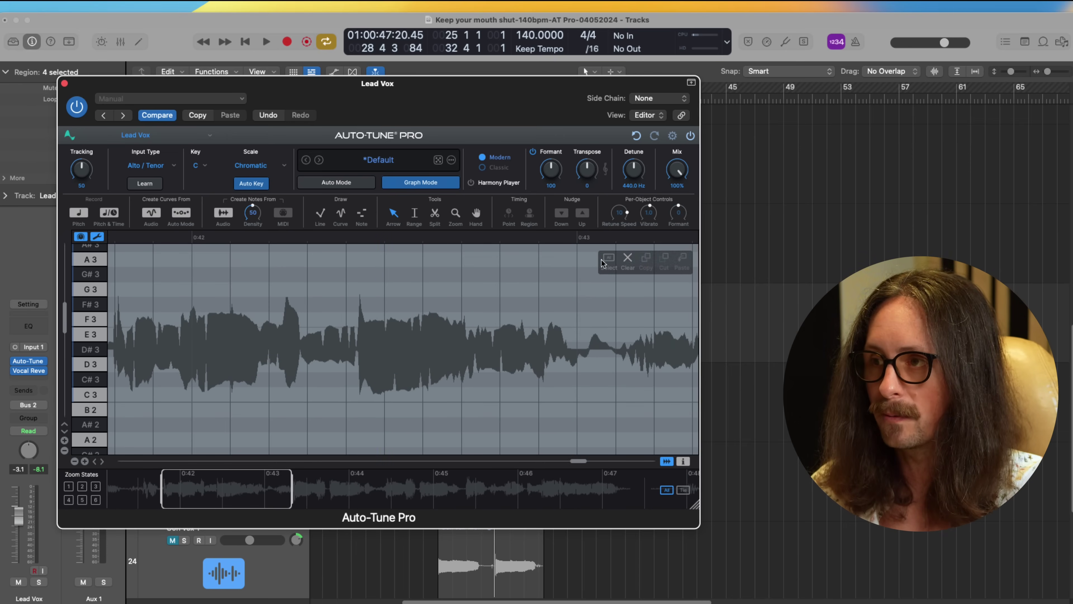
key(super+z)
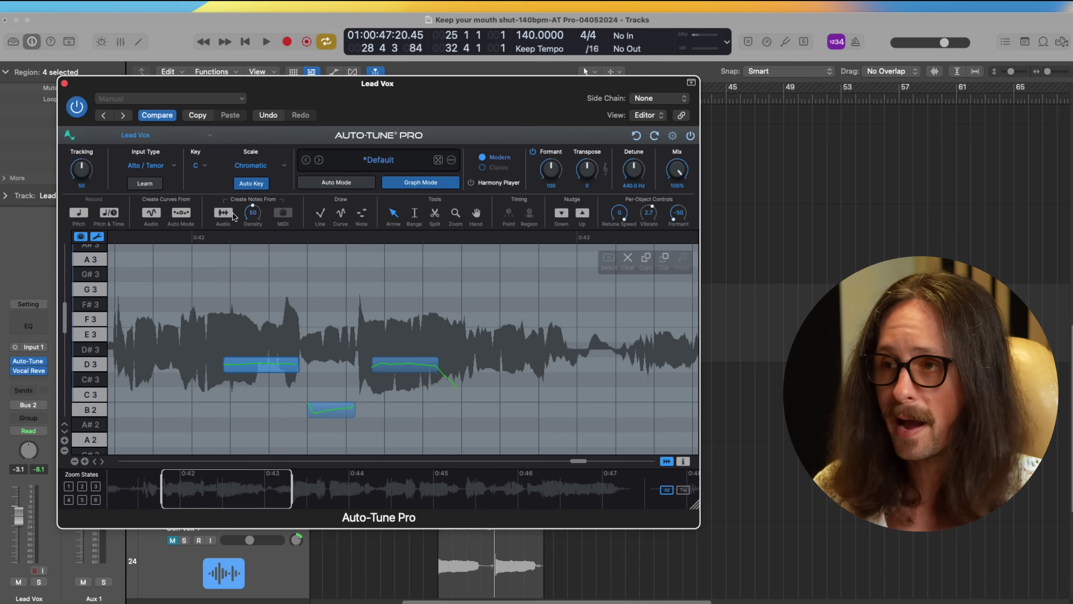
Step: Return to Auto Mode and show the Vibrato settings (Shape Off, Rate 5.5)
click(357, 184)
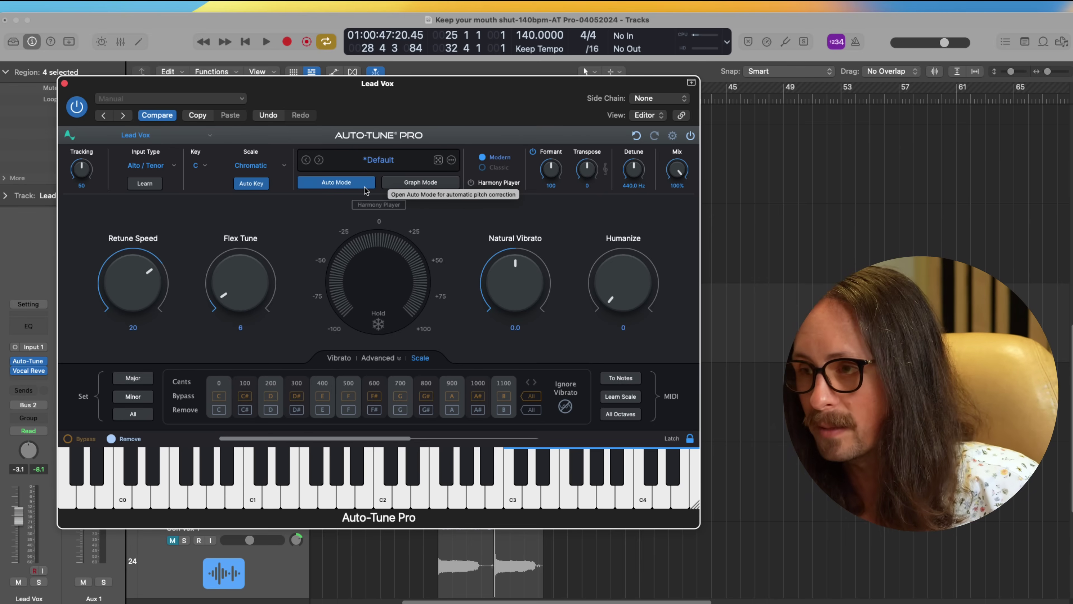
click(389, 356)
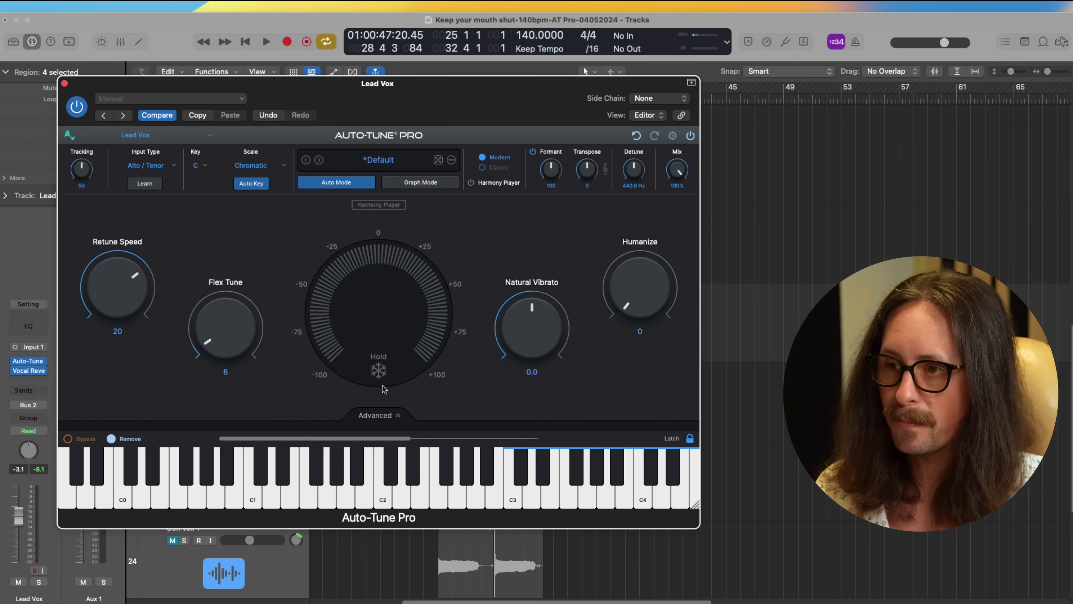
click(383, 415)
click(353, 358)
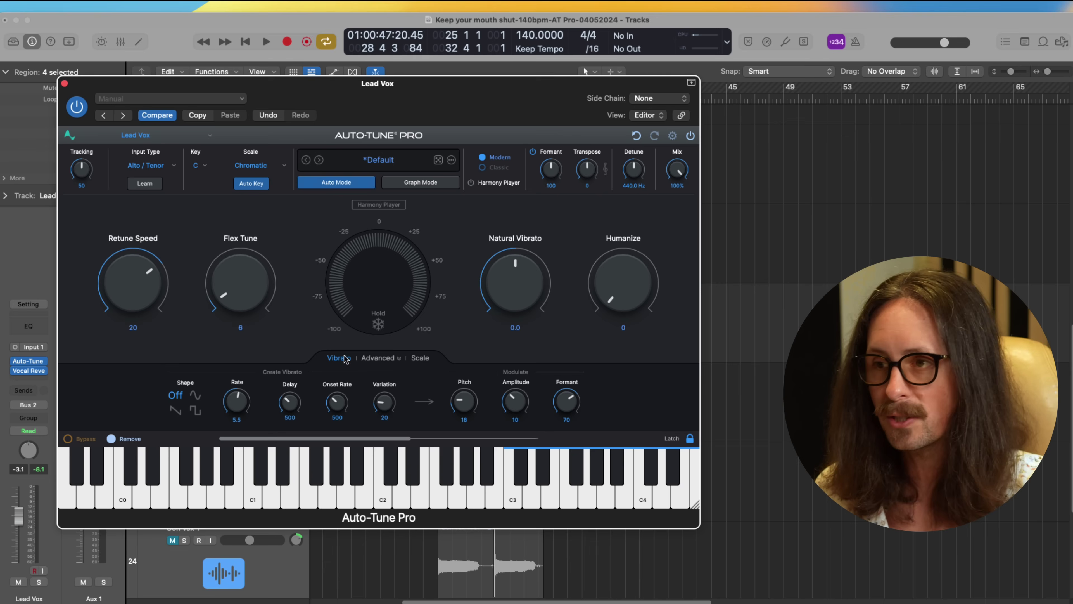